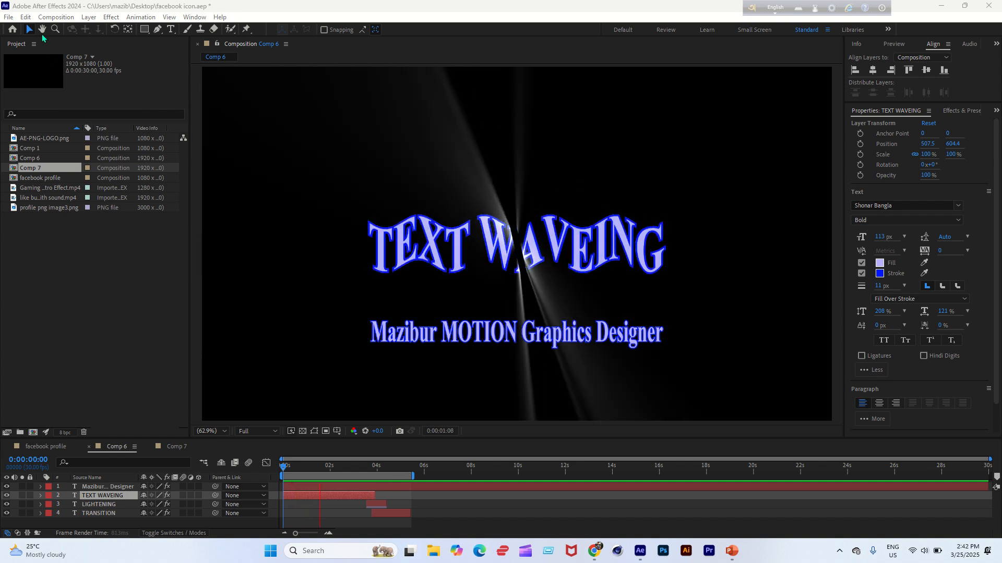
Step: Create a new 1920x1080 composition at 30 fps with a 30-second duration and a black background
click(50, 17)
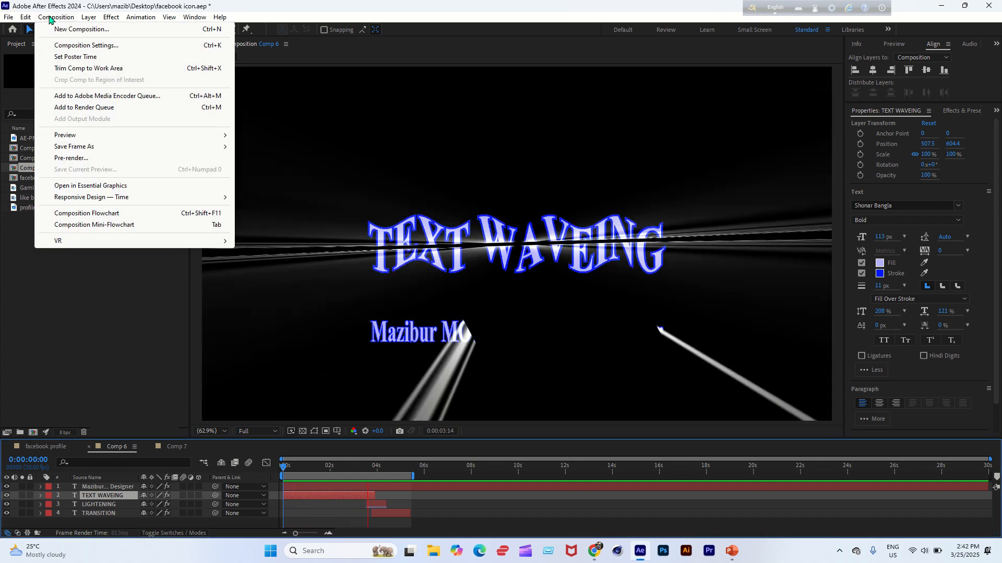
click(51, 19)
click(52, 19)
click(67, 30)
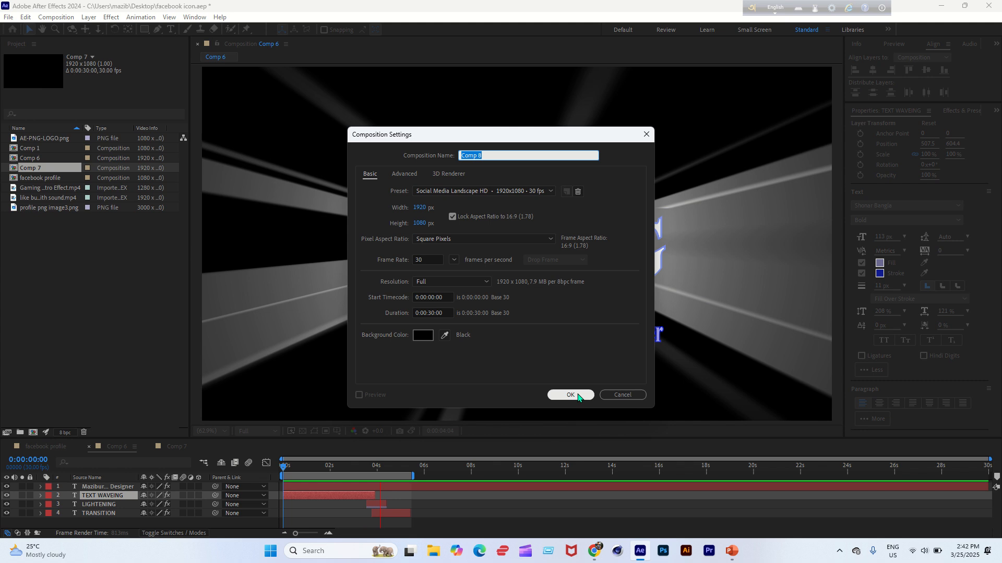
key(Escape)
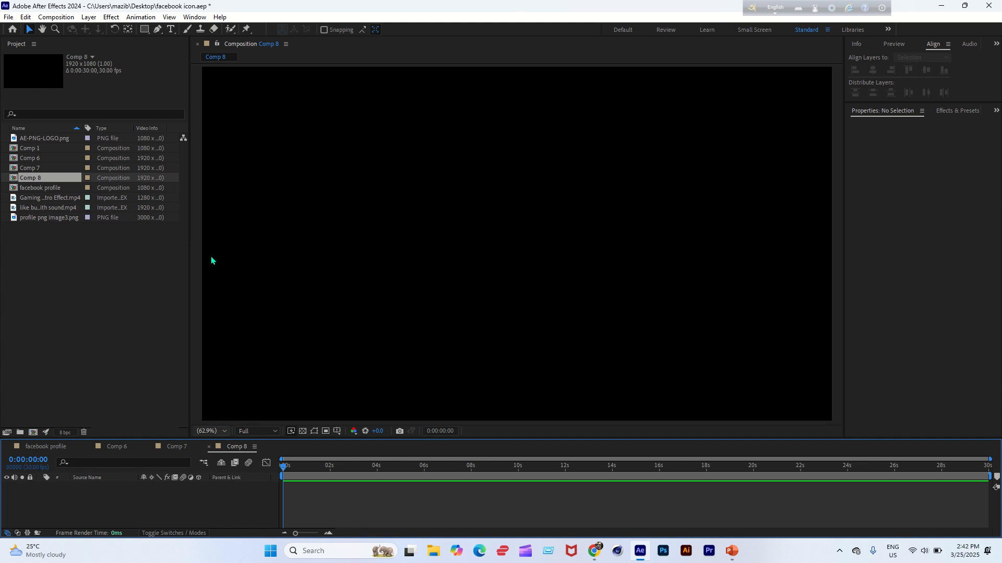
Step: Add a text layer reading "TEXT WAVING" in capitals to the new composition
click(172, 30)
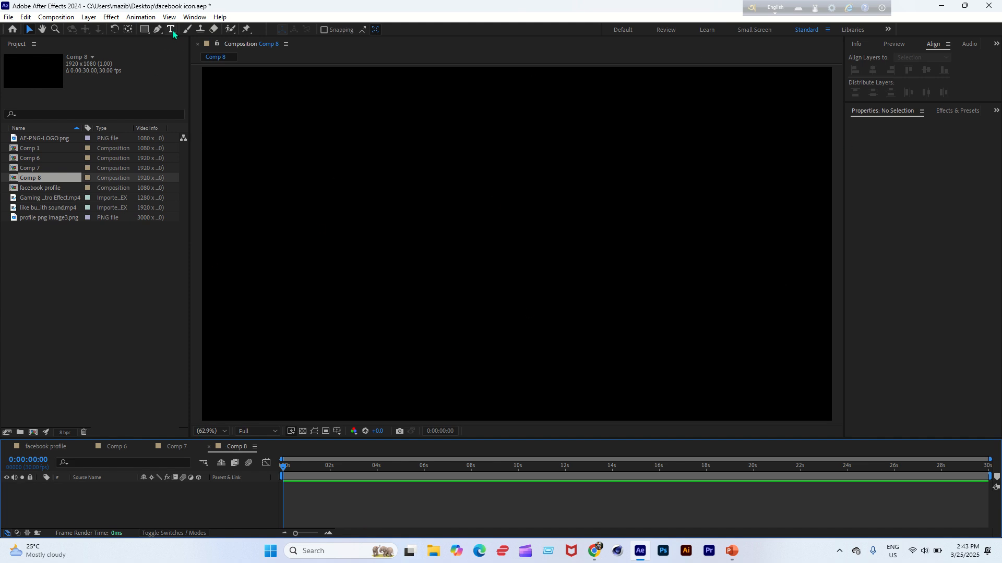
click(404, 245)
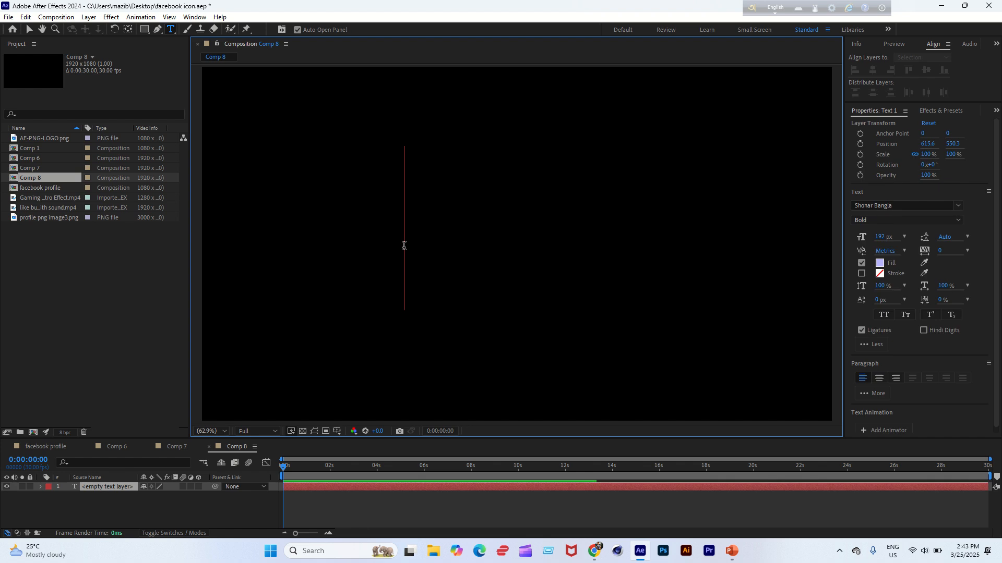
text(t)
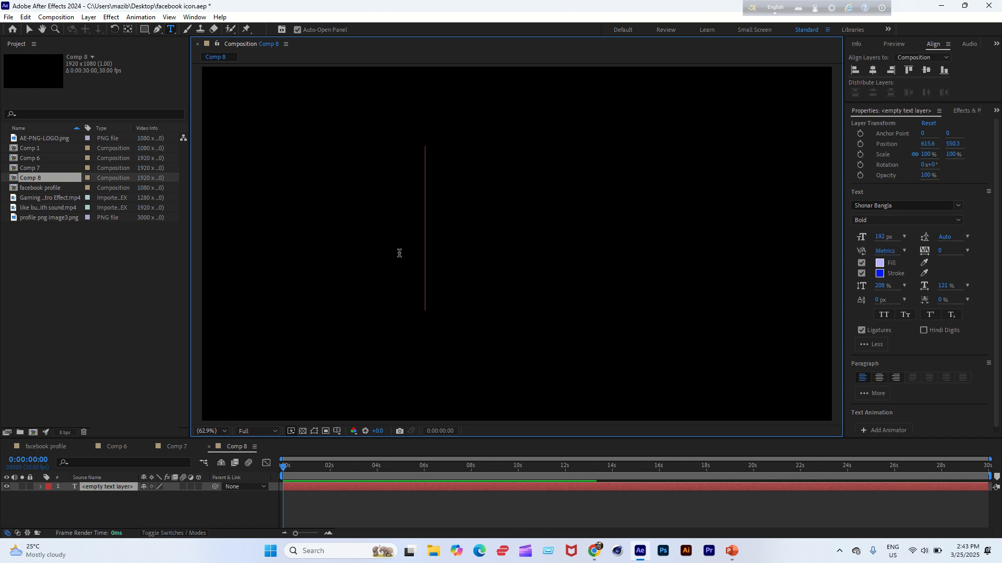
key(BackSpace)
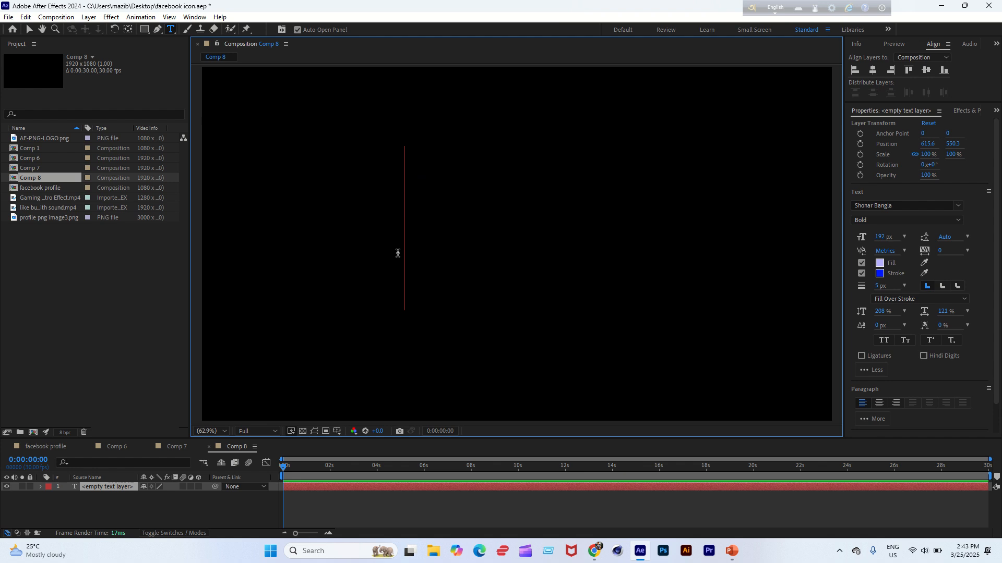
key(Caps_Lock)
text(T)
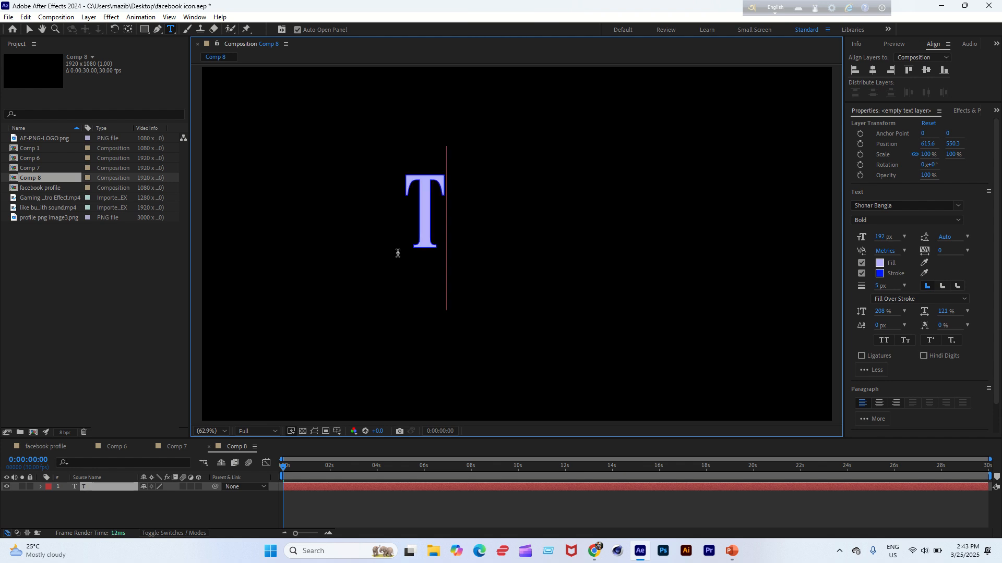
text(EXT)
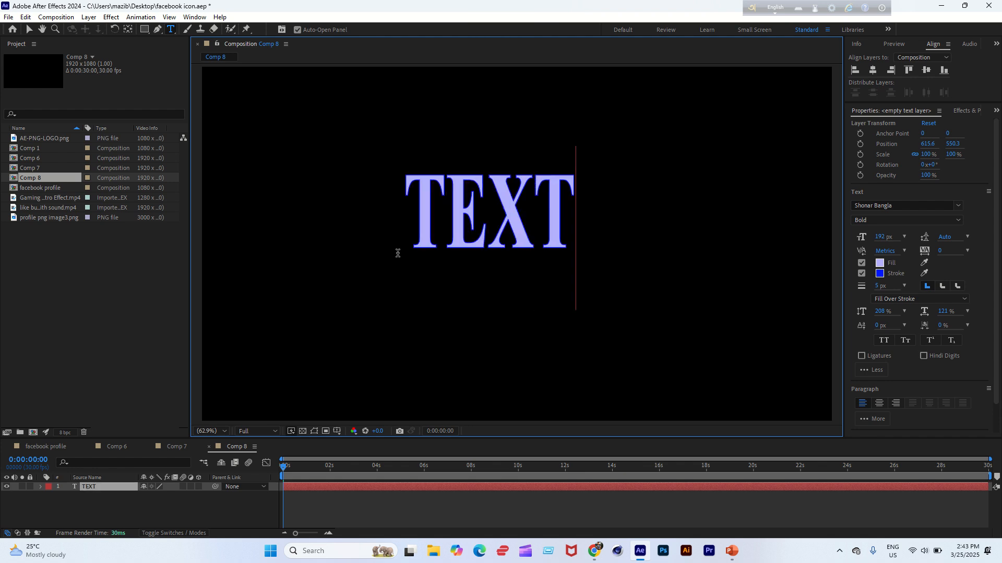
text( WAVING)
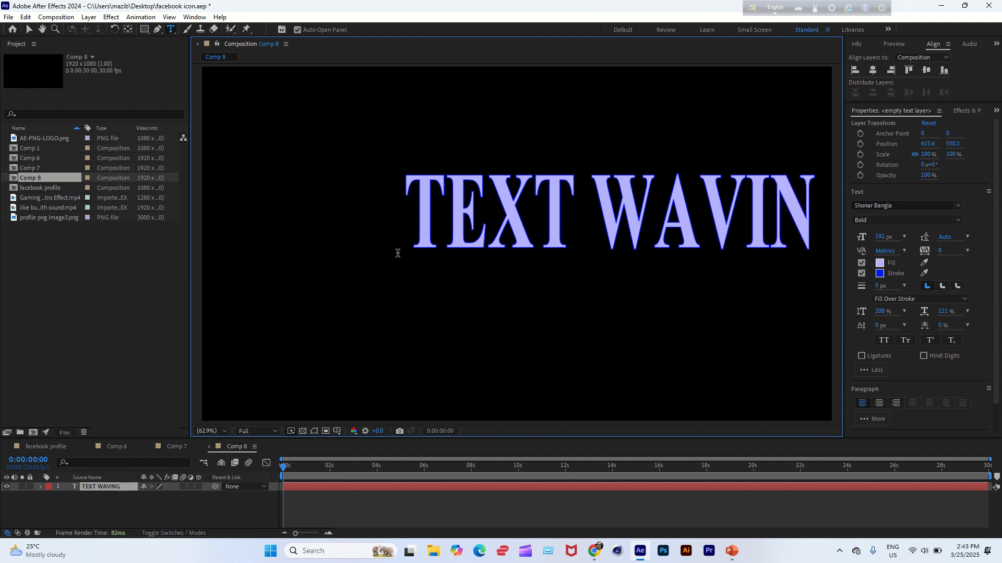
Step: Center the TEXT WAVING layer horizontally and vertically in the composition
click(31, 29)
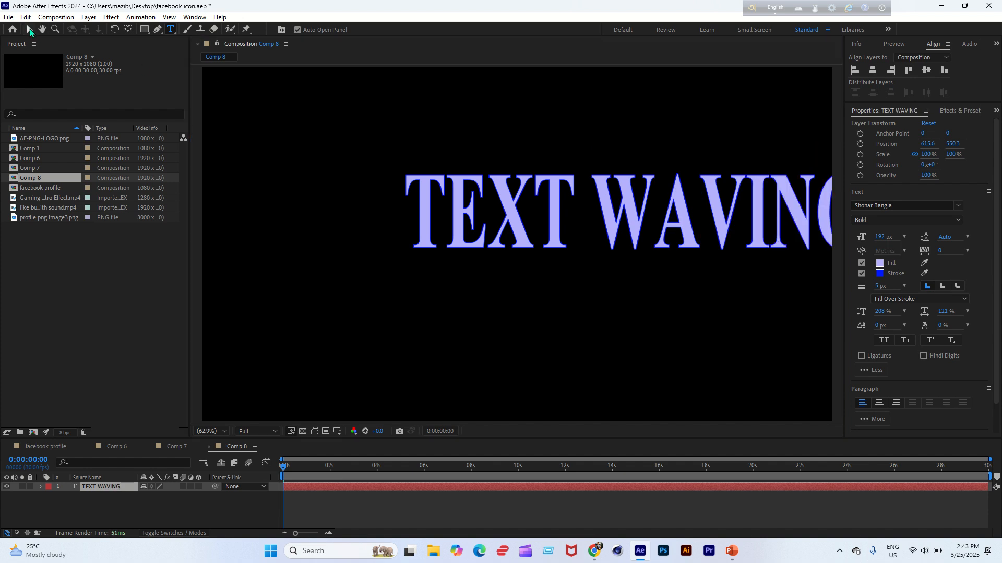
key(Caps_Lock)
click(872, 70)
click(927, 70)
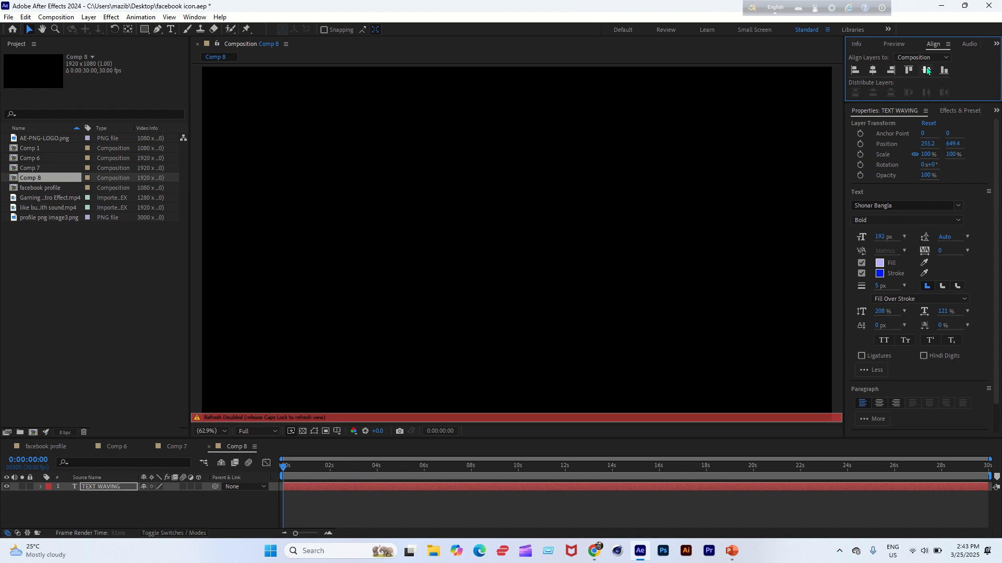
key(Caps_Lock)
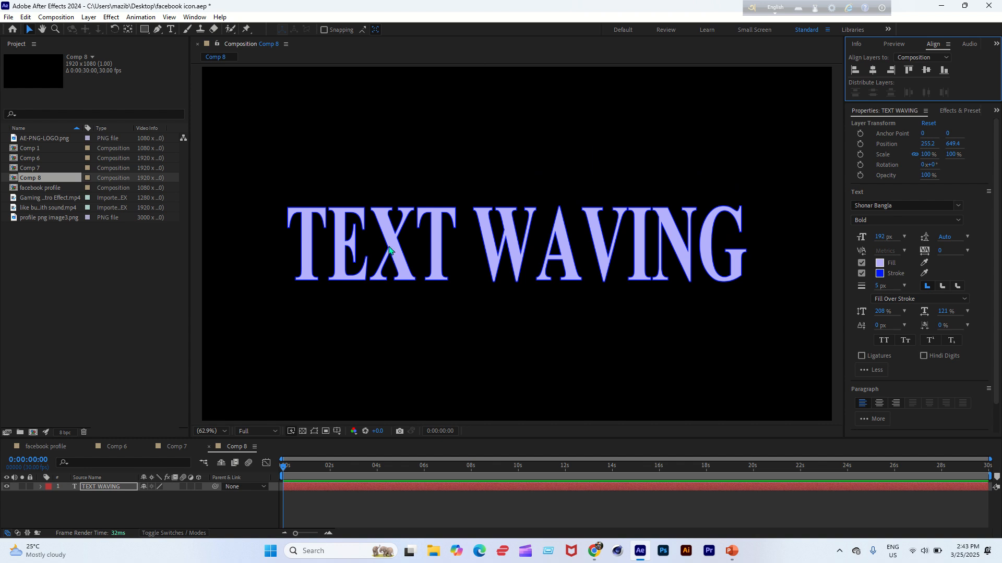
Step: Apply the Wave Warp distortion effect to the TEXT WAVING layer
click(116, 486)
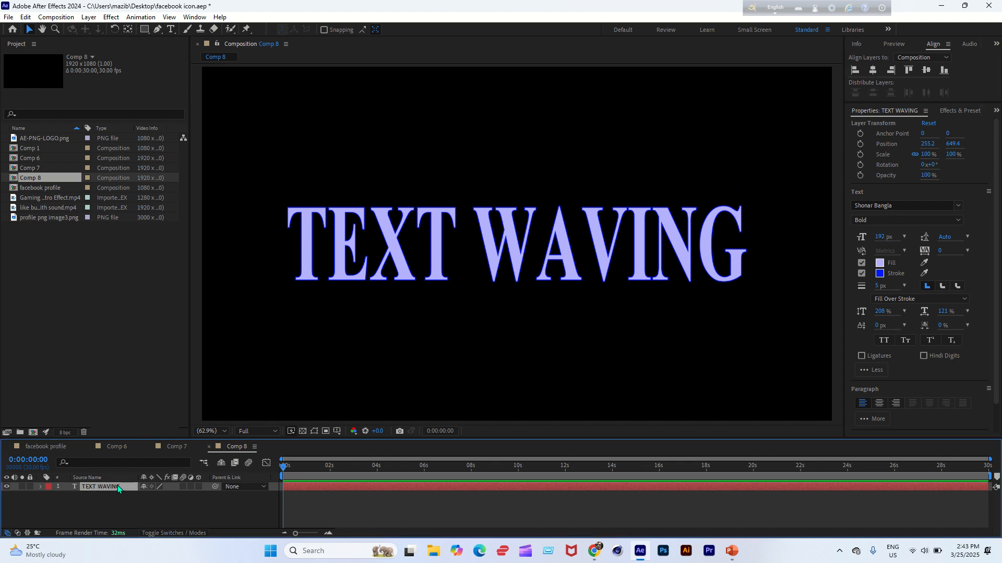
click(113, 18)
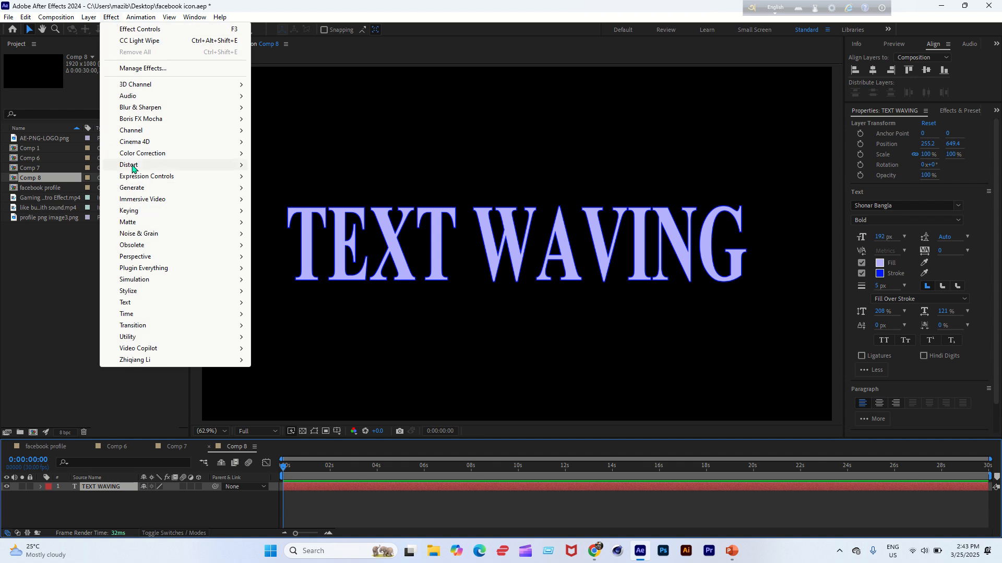
mouse_move(132, 167)
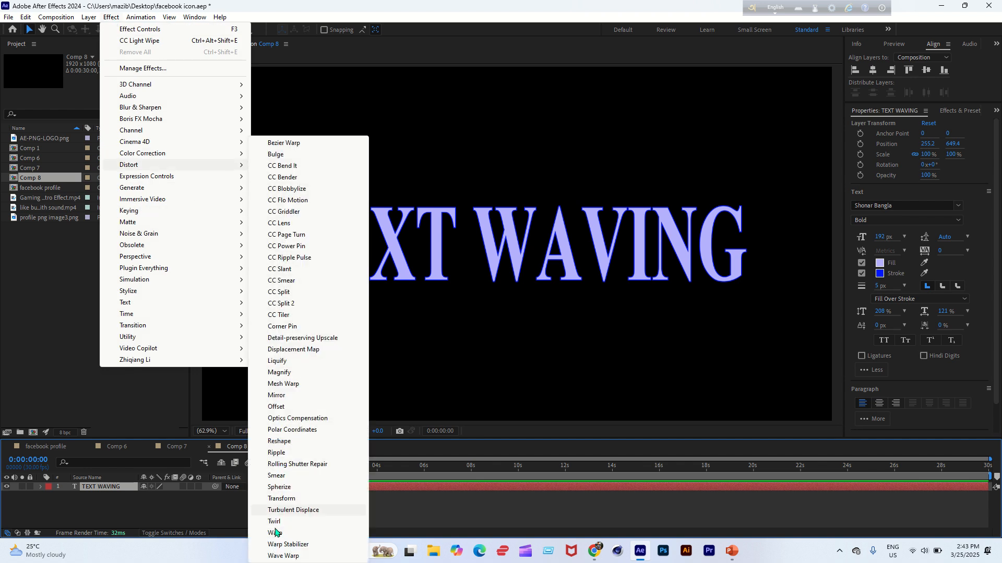
click(279, 557)
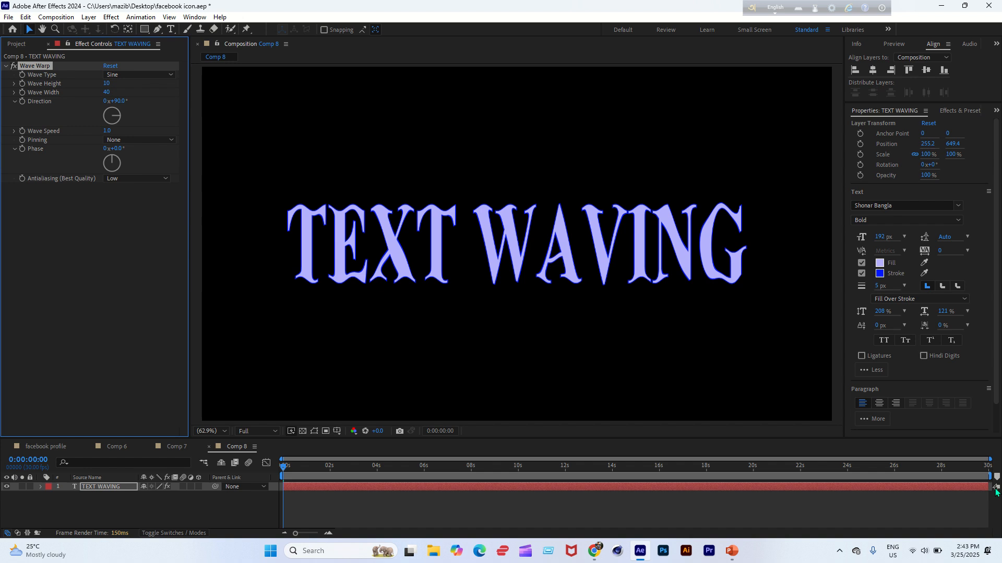
Step: Shorten the work area to end at 4 seconds and scrub through it to preview the wave motion
drag(989, 475, 379, 510)
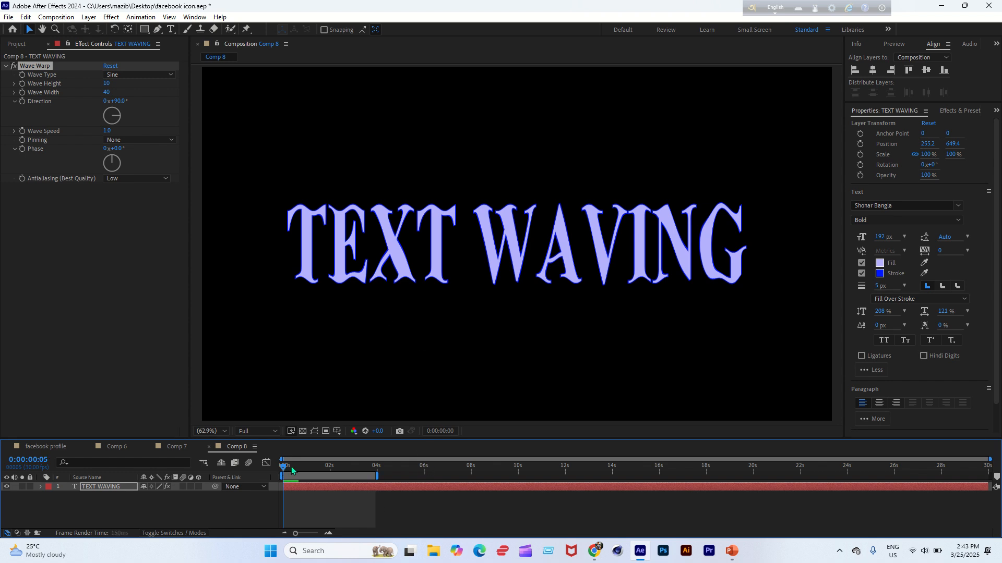
drag(284, 469, 327, 468)
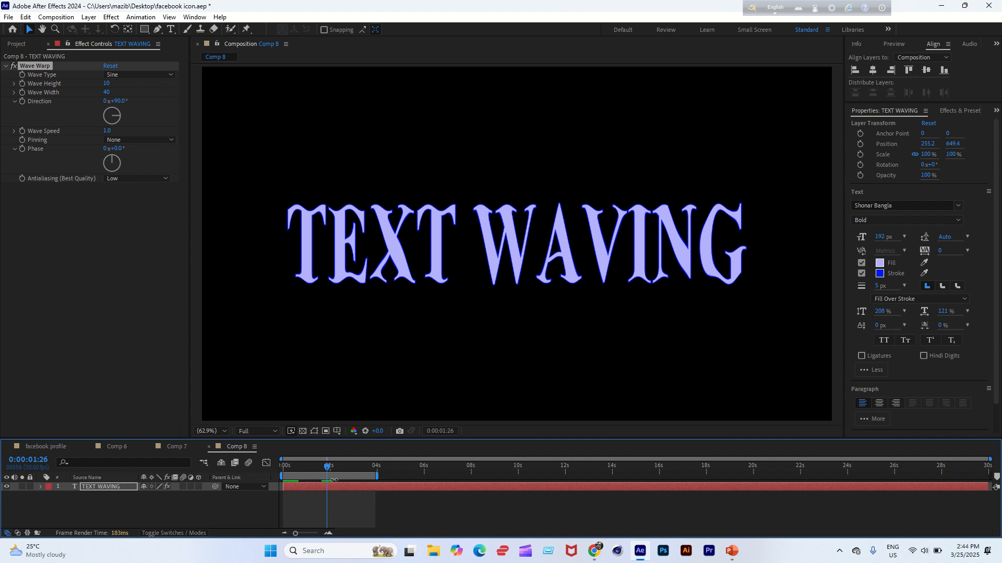
drag(327, 469, 319, 469)
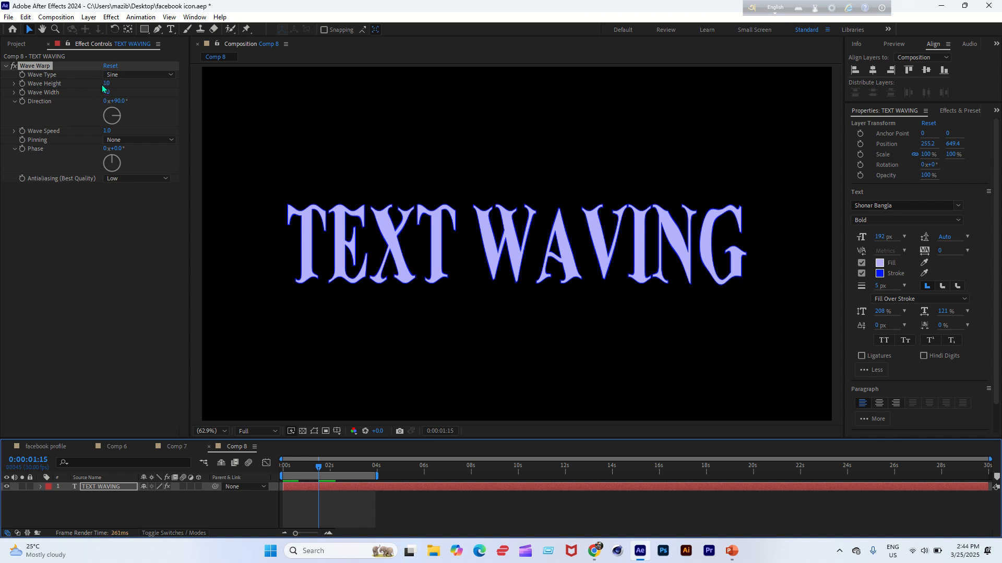
Step: Set the Wave Warp's Wave Height to 20 and Wave Width to 100, and scrub the timeline to preview the waving
click(105, 83)
text(2)
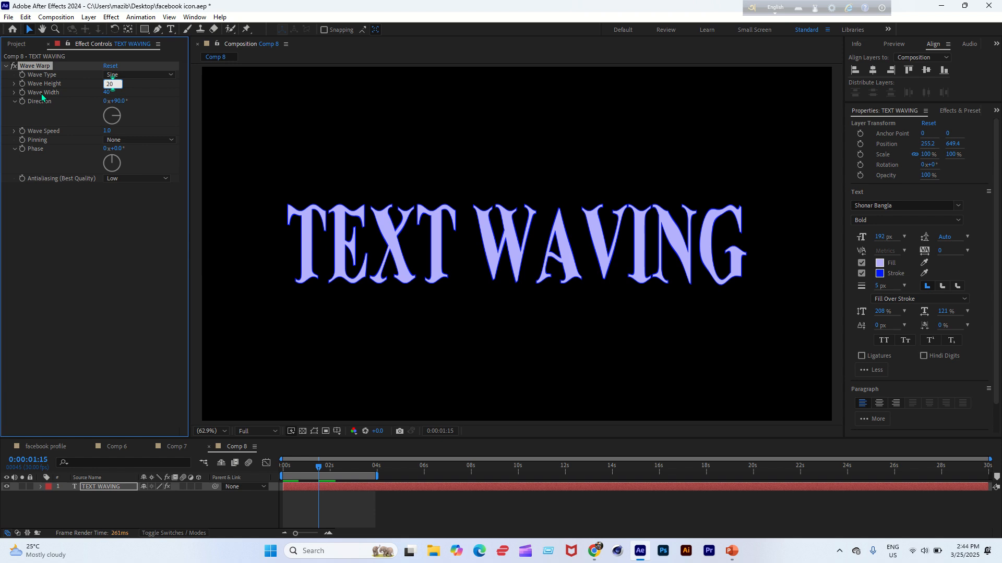
click(106, 92)
text(100)
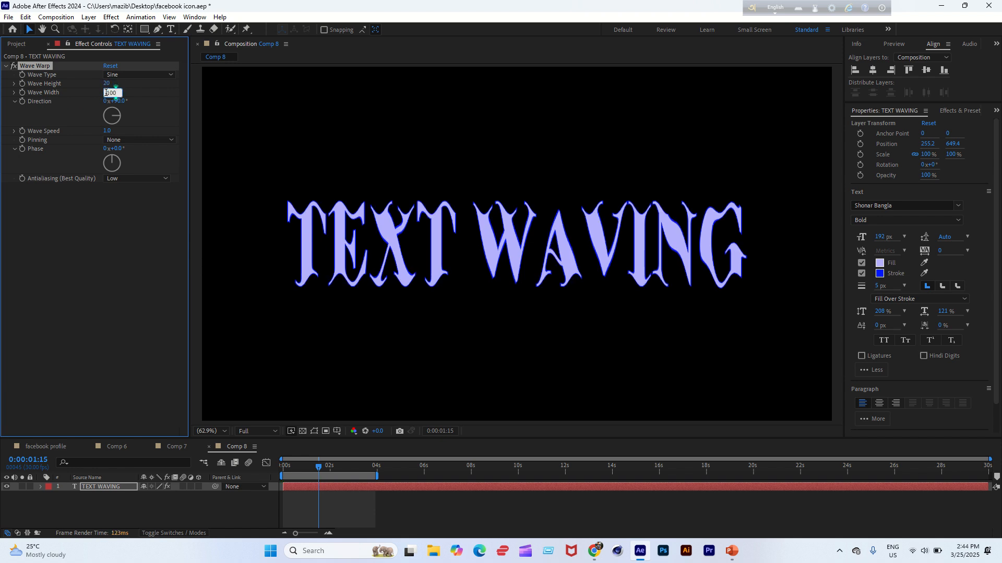
key(Return)
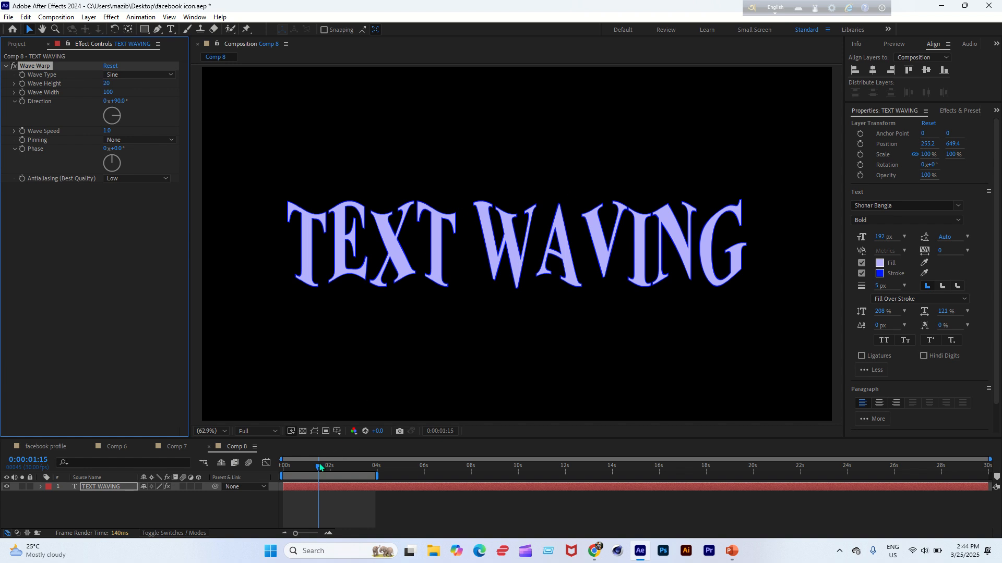
drag(298, 469, 372, 487)
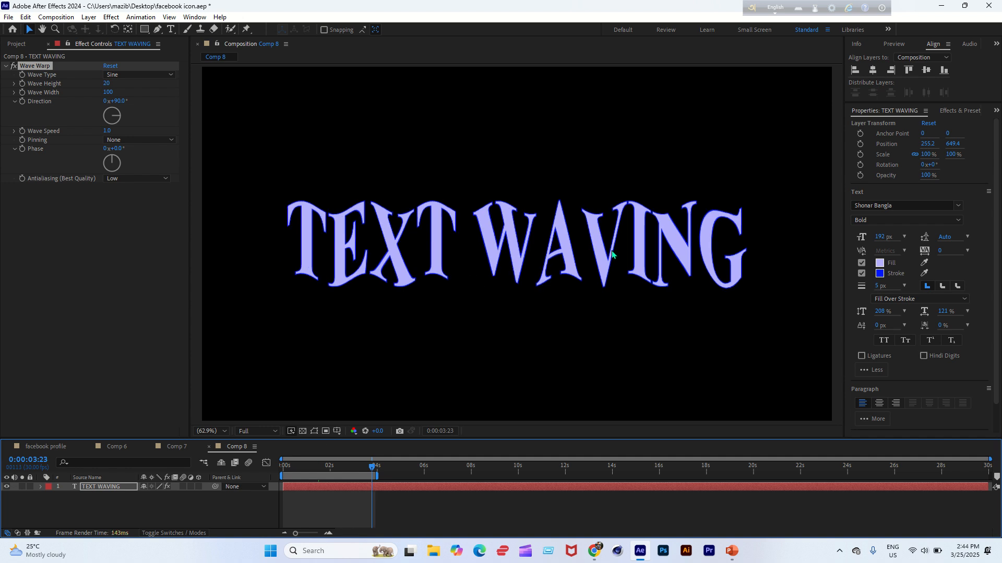
Step: Apply the CC Light Wipe transition effect to the TEXT WAVING layer
click(111, 484)
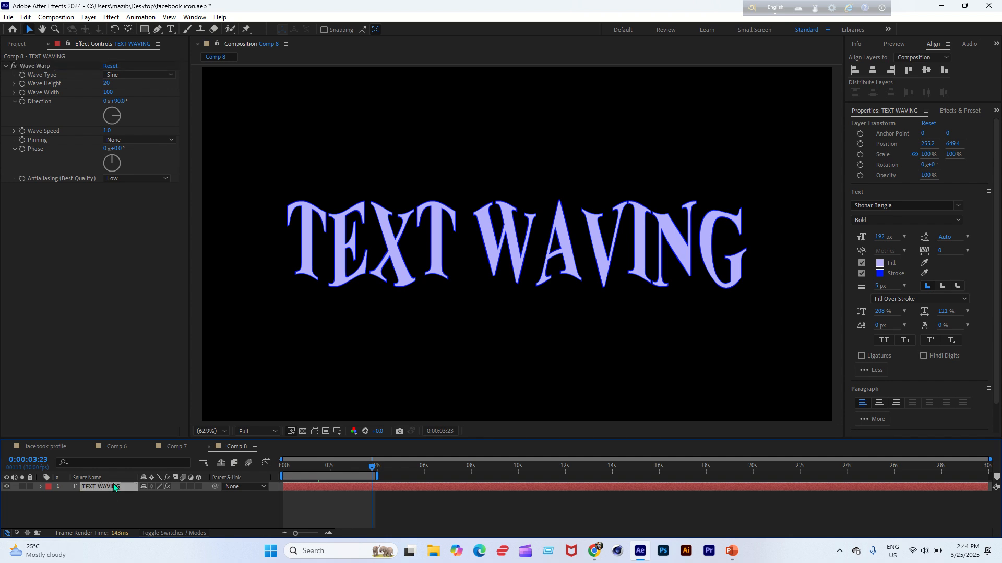
click(111, 17)
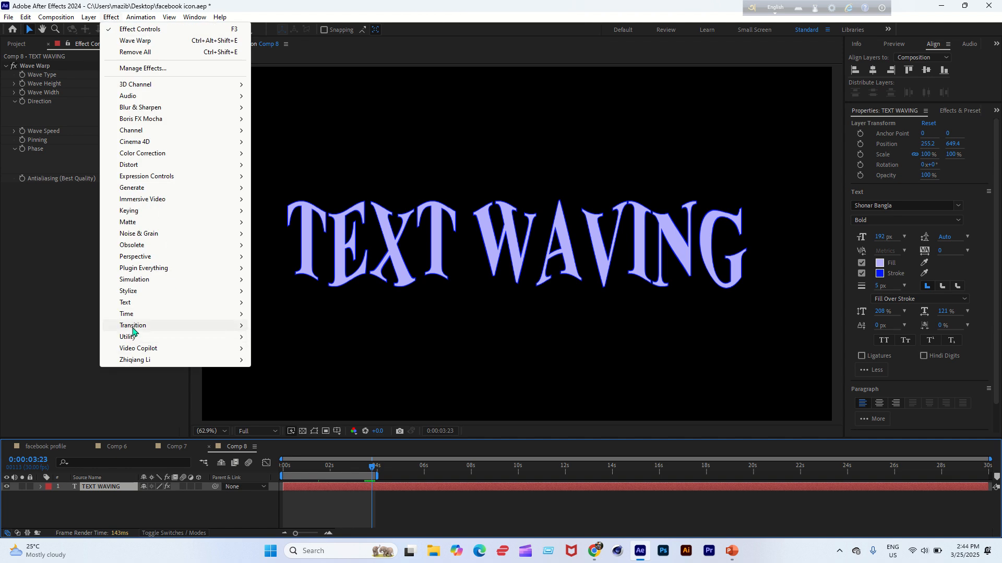
mouse_move(132, 326)
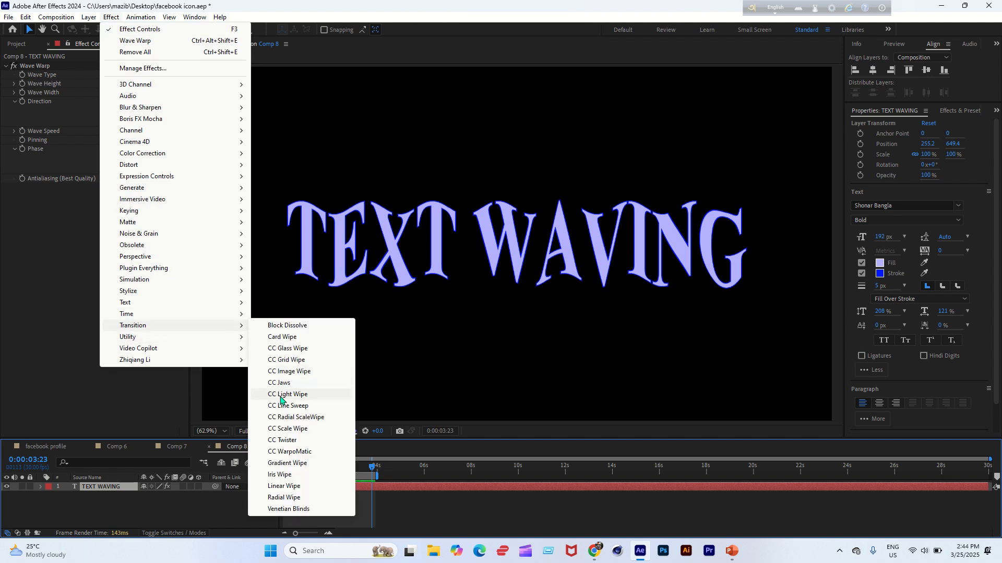
click(299, 399)
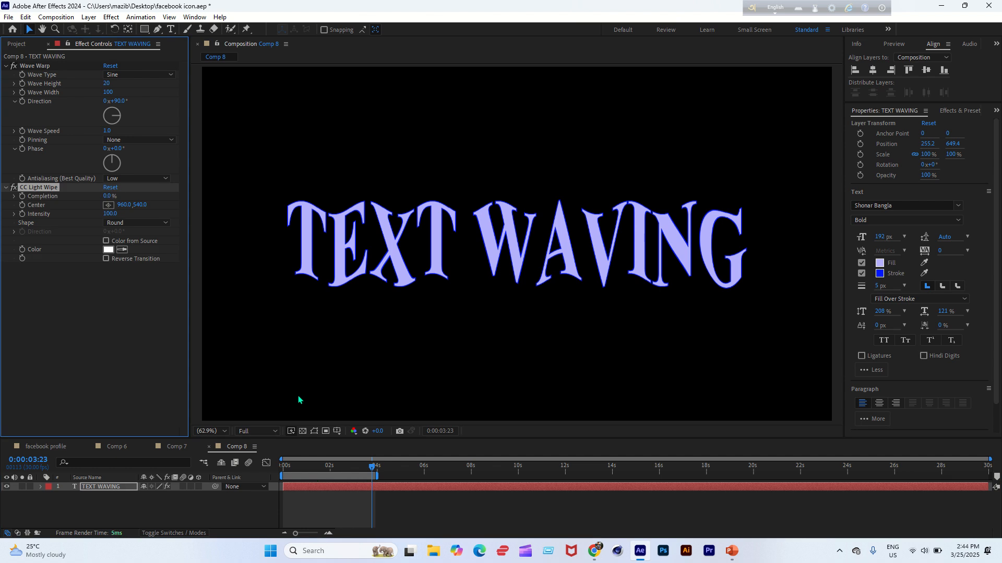
Step: Go back to the start of the timeline and set the CC Light Wipe's Completion to 2%
drag(372, 472, 251, 469)
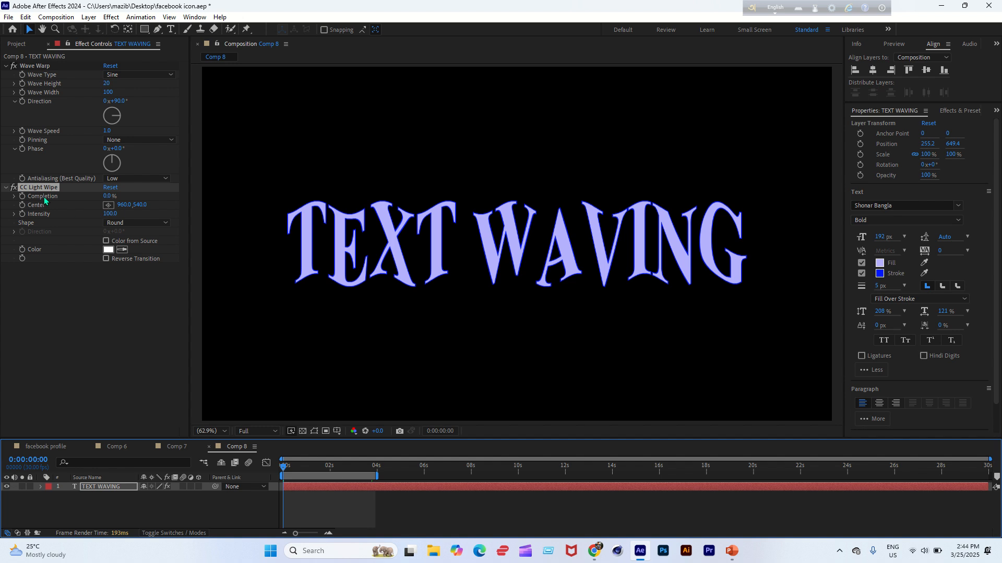
click(109, 196)
text(2)
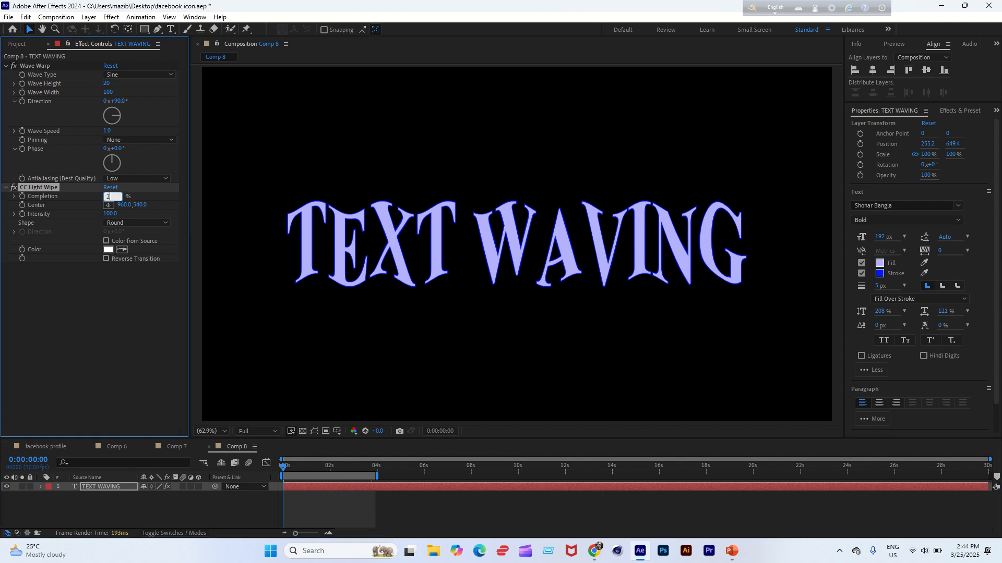
key(Return)
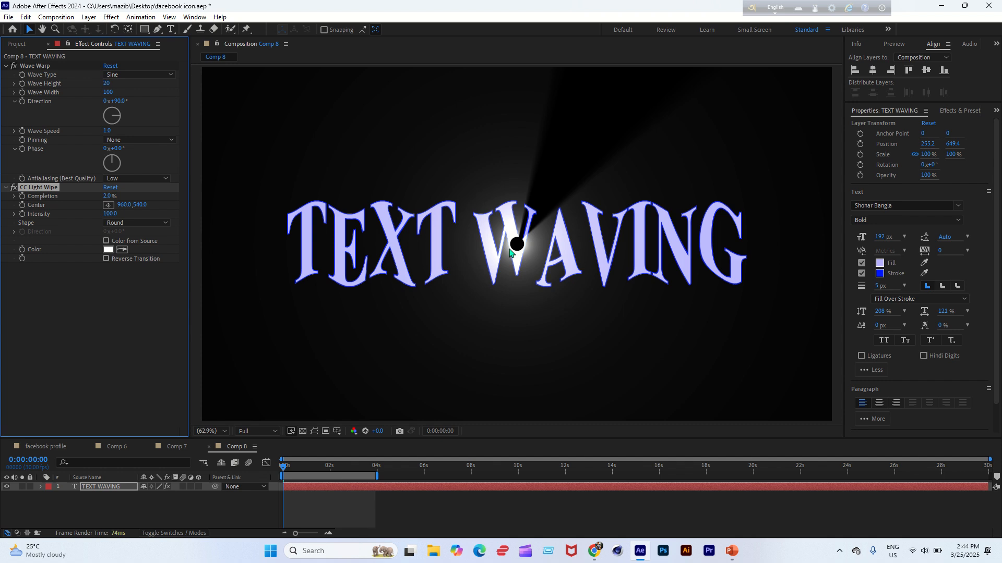
Step: Change the CC Light Wipe's Shape to Doors, scrub the timeline to preview it, and return to the first frame
click(107, 224)
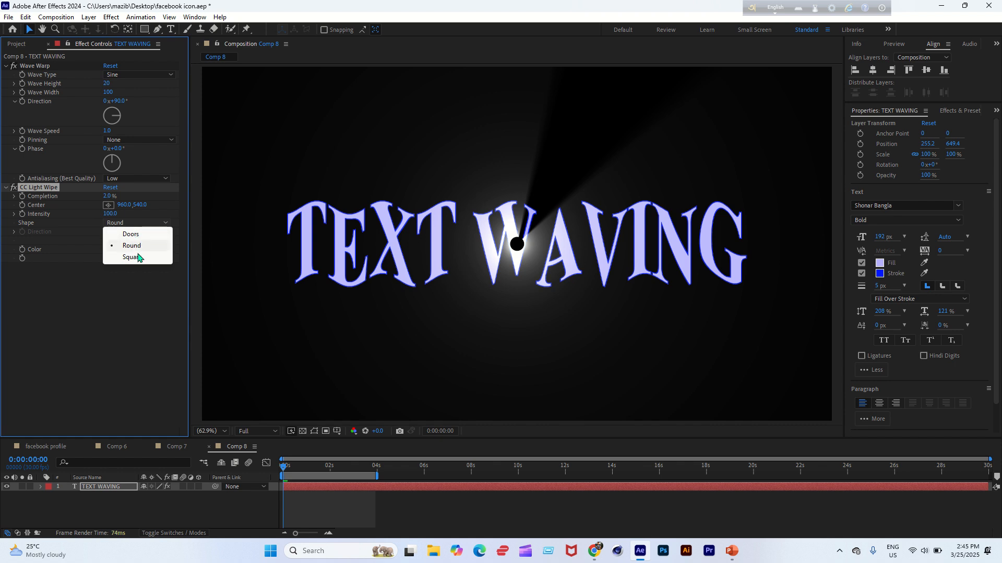
click(136, 235)
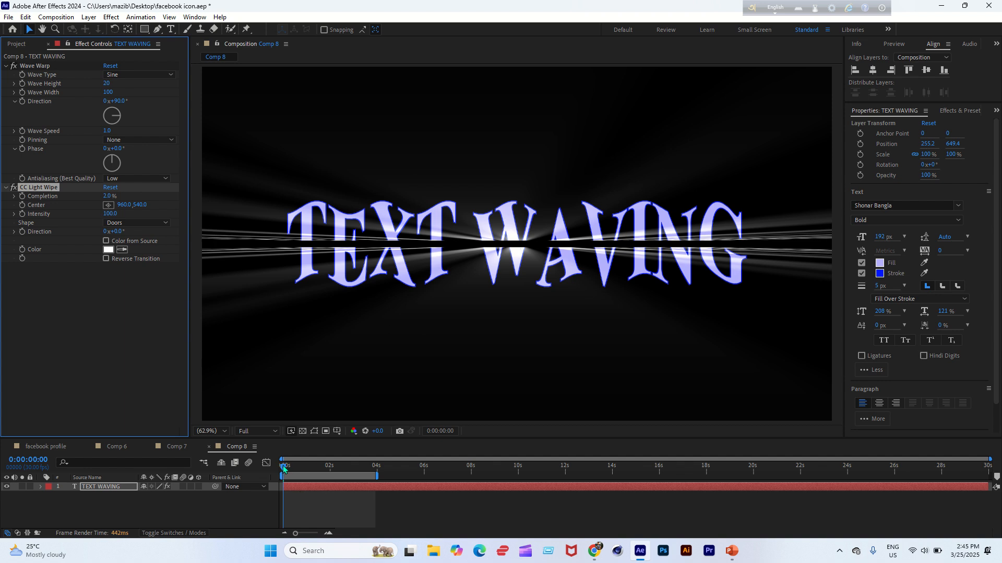
drag(283, 469, 340, 478)
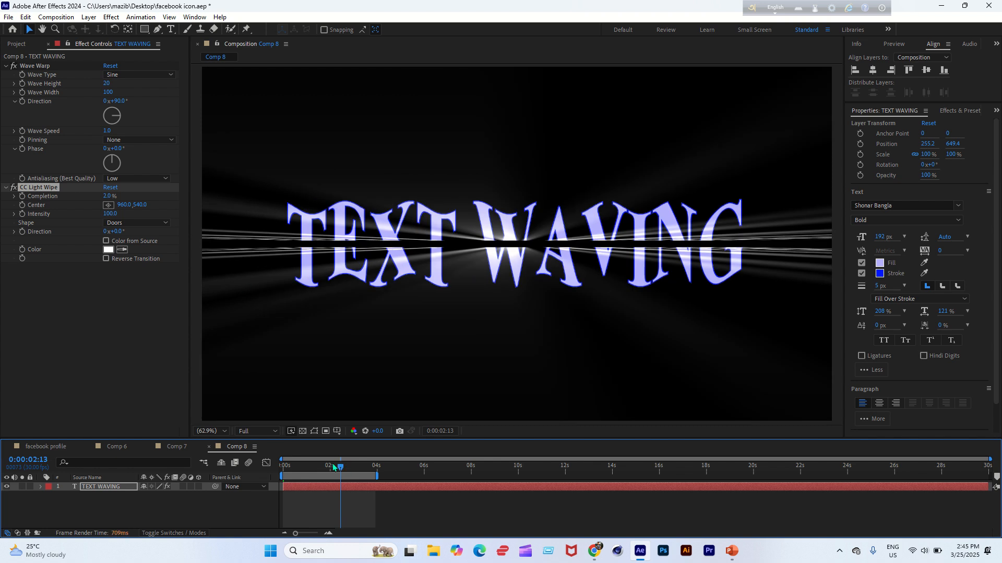
drag(333, 467, 282, 466)
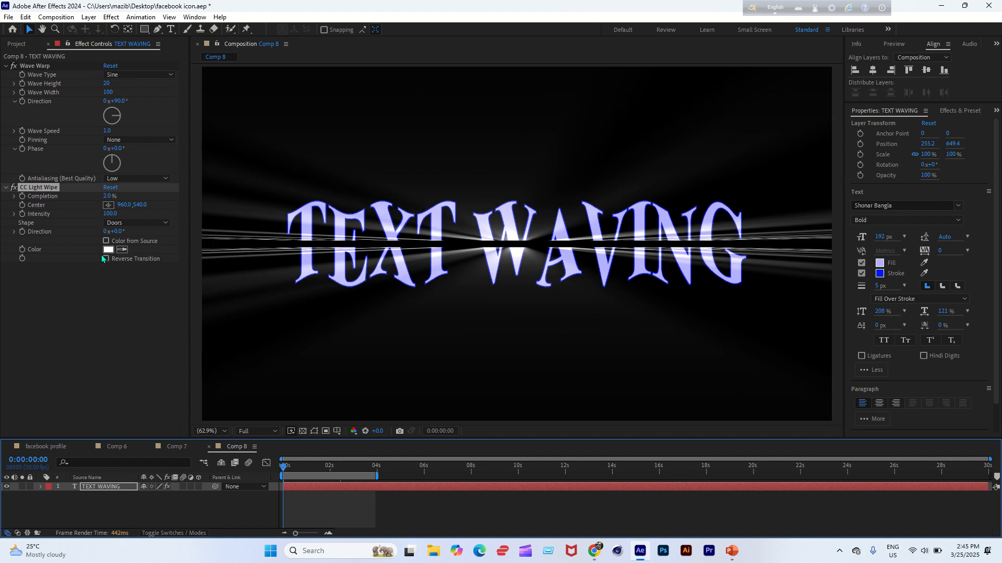
Step: Keyframe the CC Light Wipe's Direction from 0° on the first frame to one full turn (1x+0.0°) at 0:00:03:26
click(23, 233)
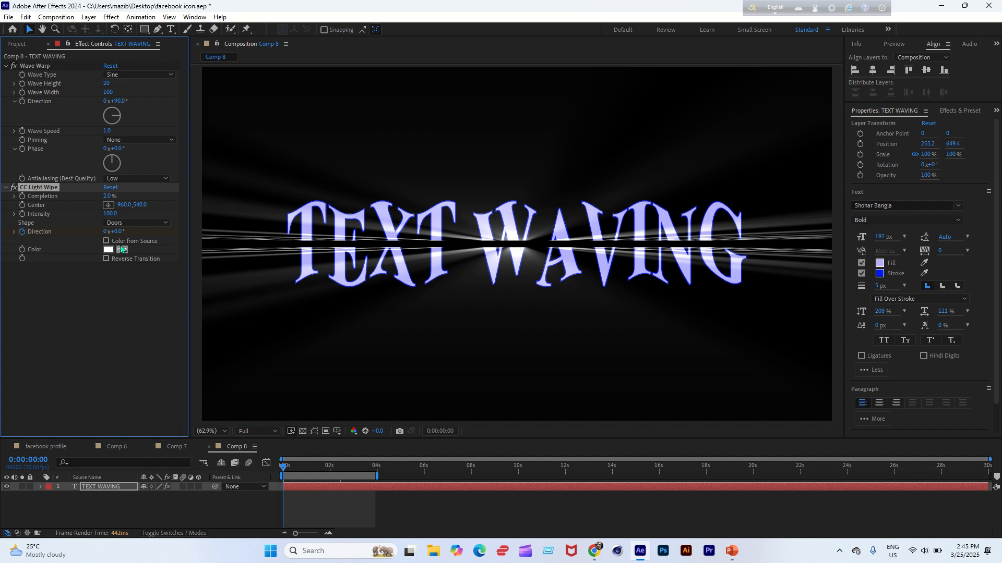
drag(294, 471, 374, 489)
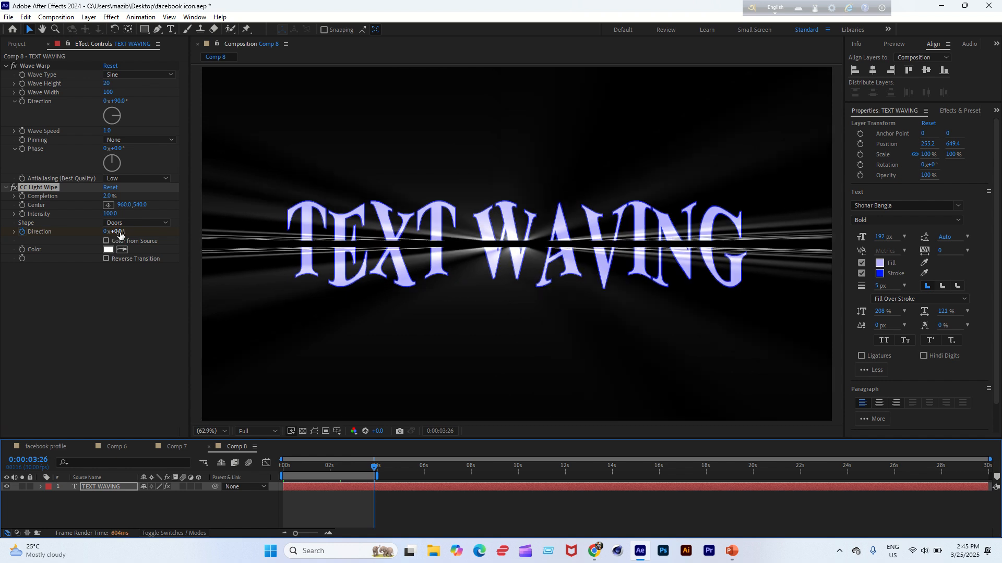
drag(131, 234, 282, 248)
drag(358, 267, 340, 266)
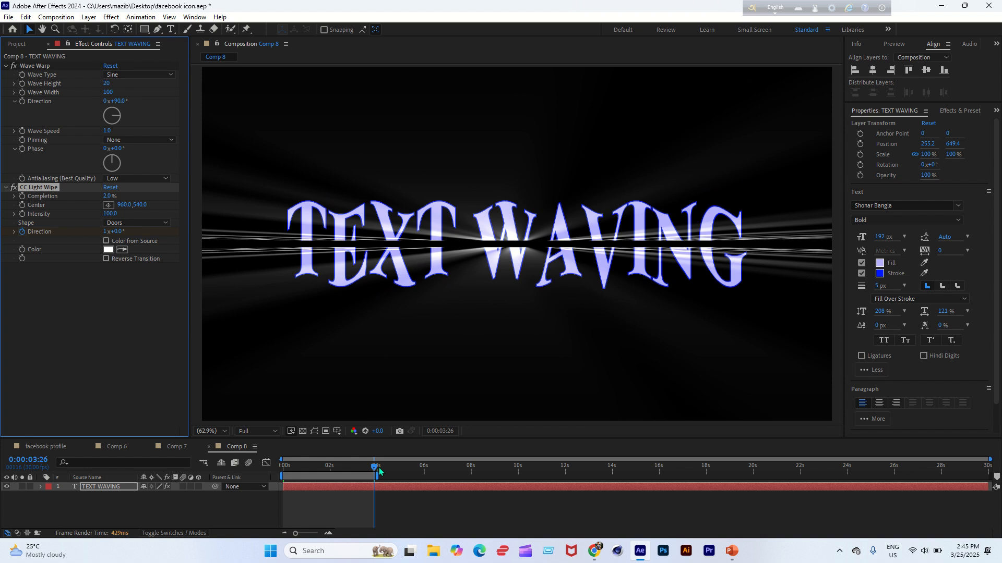
Step: Return to the start of the timeline and scrub through it to preview the rotating light over the waving text
drag(365, 468, 261, 477)
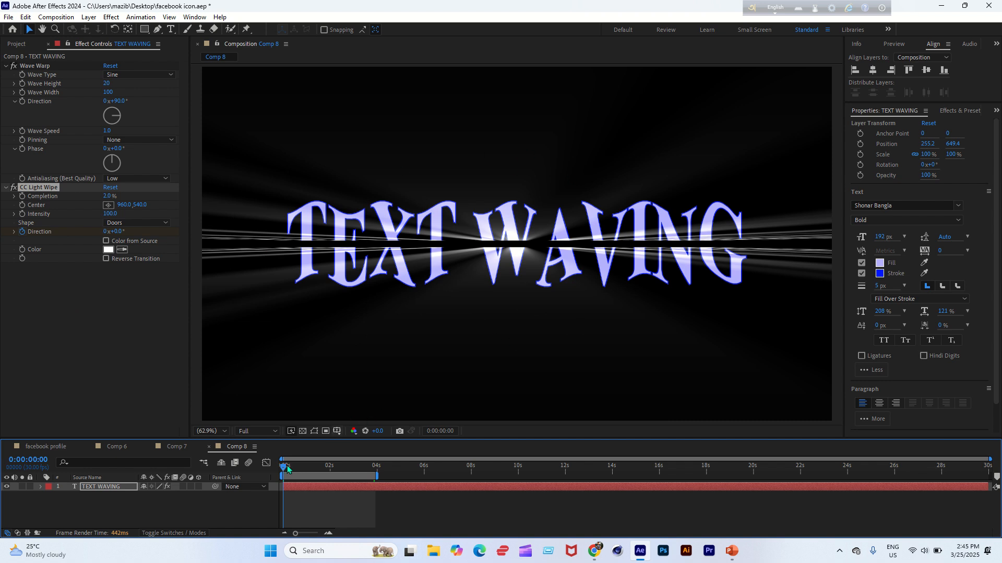
drag(283, 469, 358, 494)
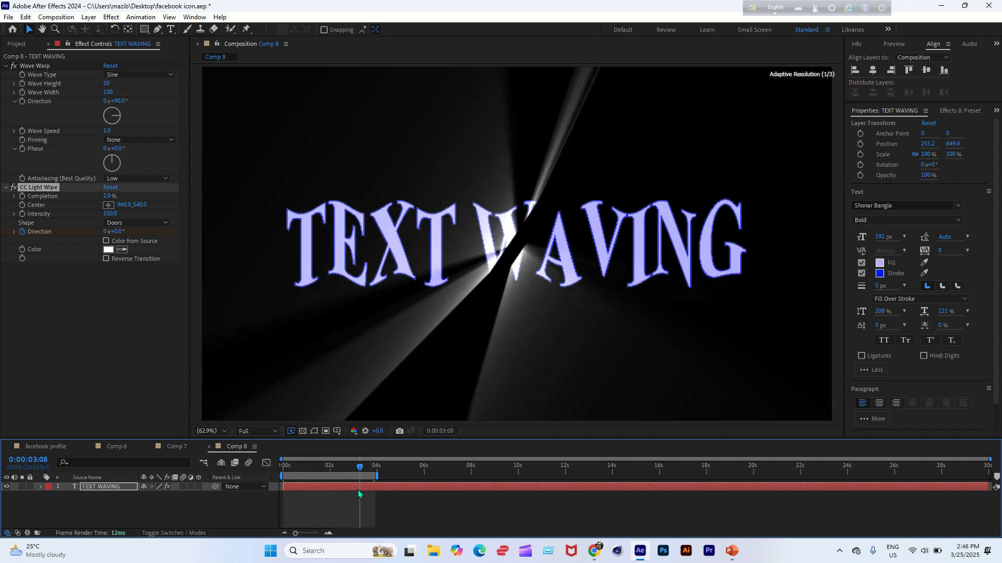
click(133, 223)
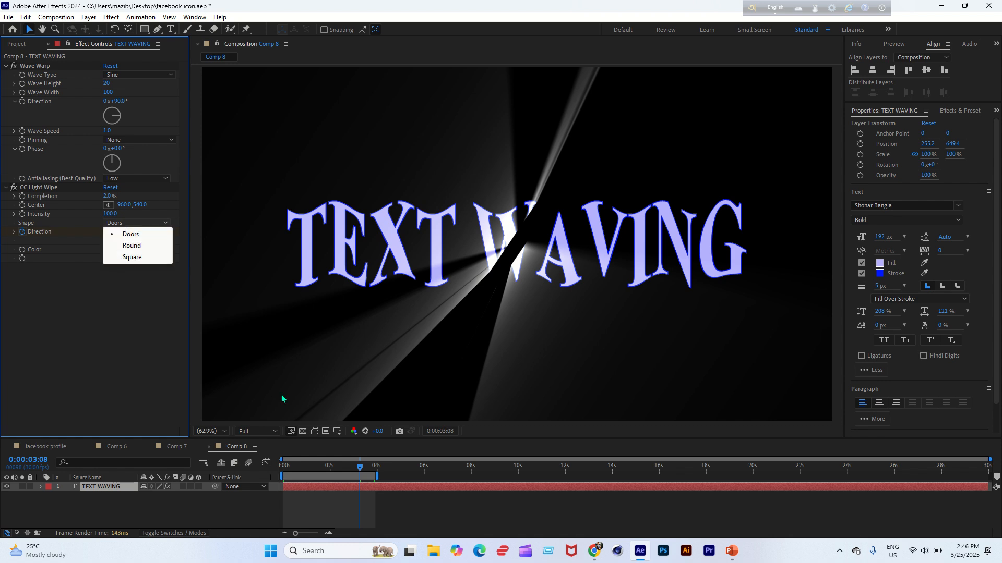
drag(360, 474, 321, 475)
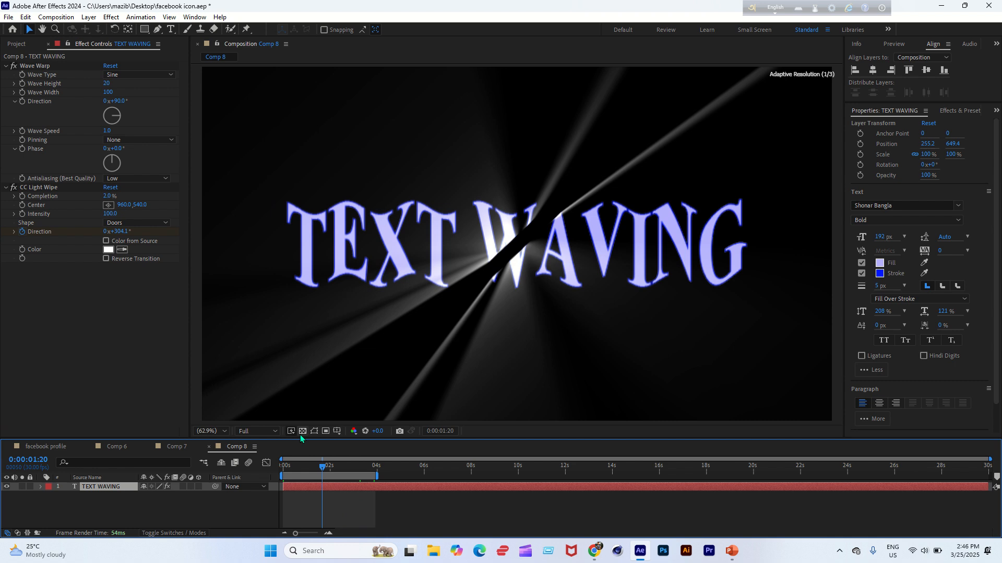
mouse_move(389, 3)
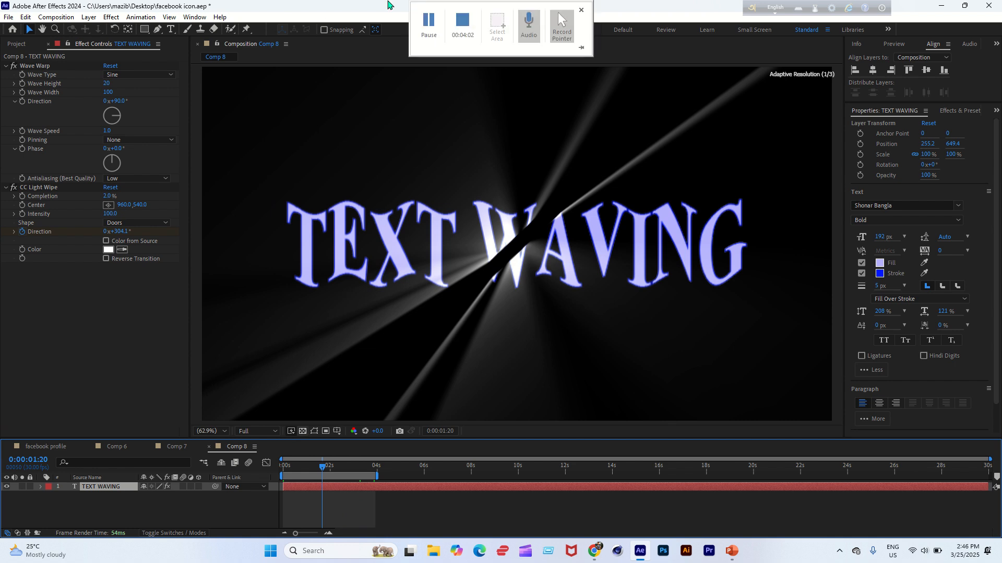